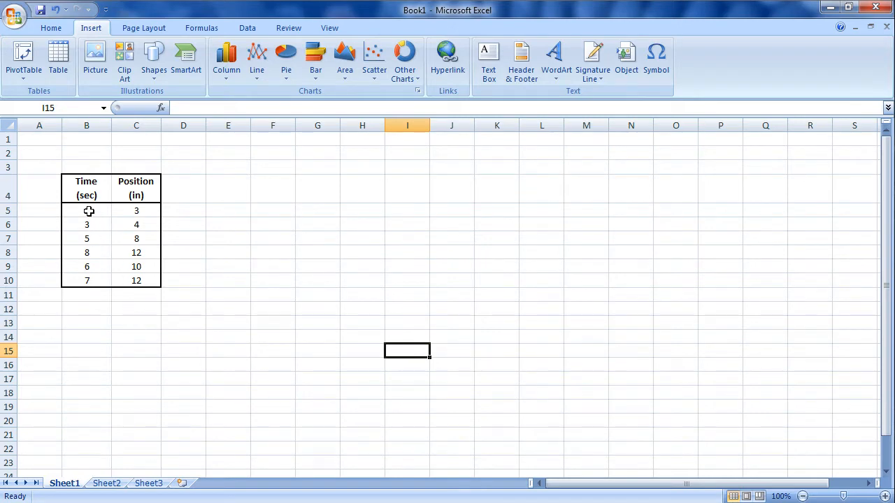
{"action": "left_click_drag", "start_coordinate": [89, 210], "coordinate": [86, 281]}
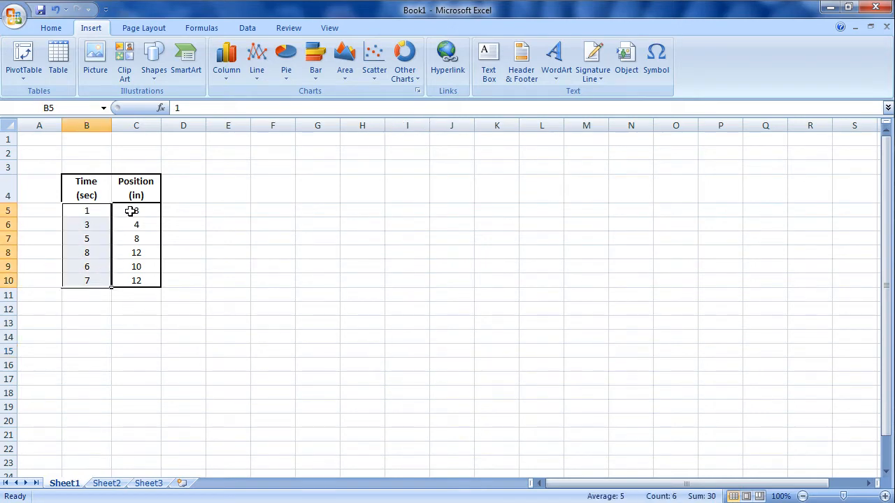
{"action": "left_click_drag", "start_coordinate": [133, 210], "coordinate": [133, 282]}
{"action": "left_click", "coordinate": [164, 353]}
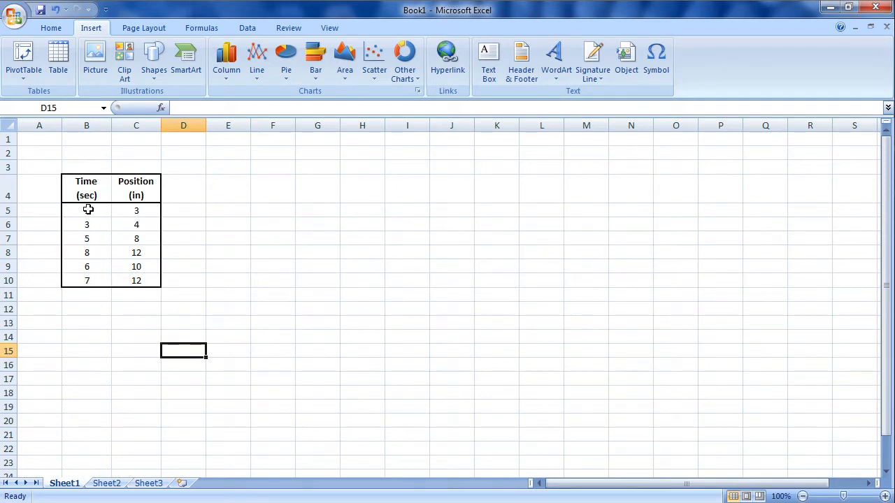
Insert a markers-only scatter chart from the time and position data in B5:C10
{"action": "left_click_drag", "start_coordinate": [86, 210], "coordinate": [118, 281]}
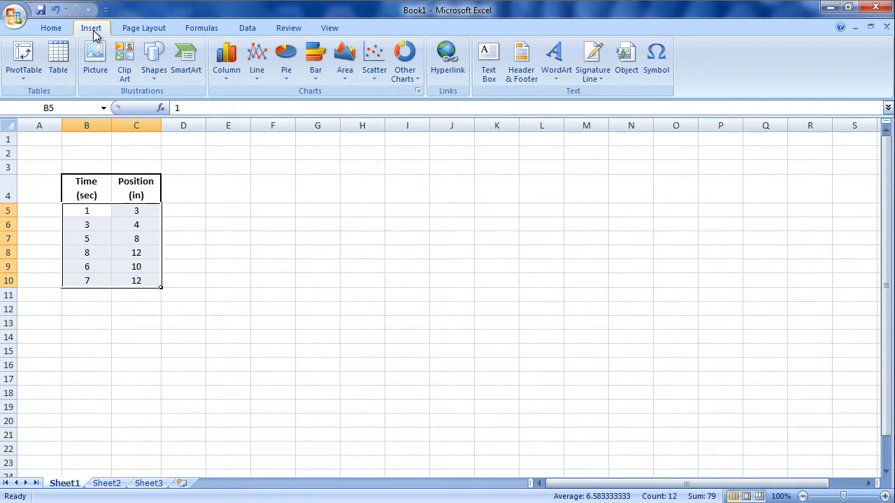
{"action": "left_click", "coordinate": [55, 34]}
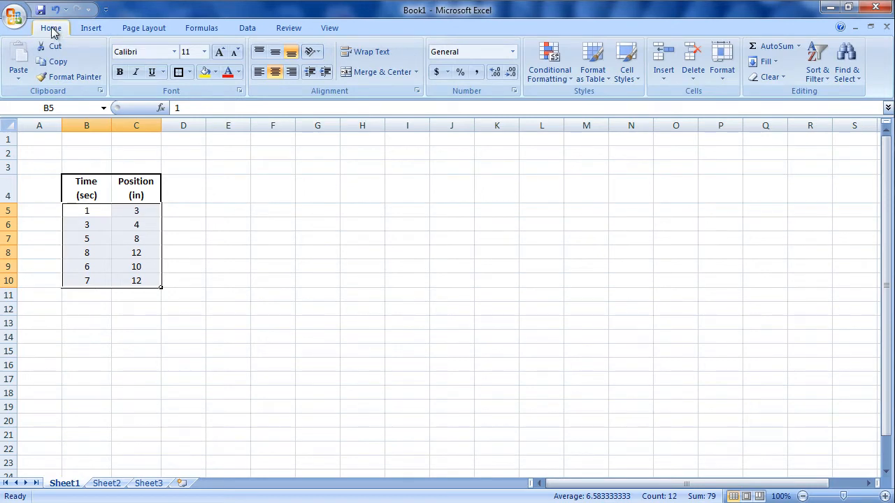
{"action": "left_click", "coordinate": [94, 29]}
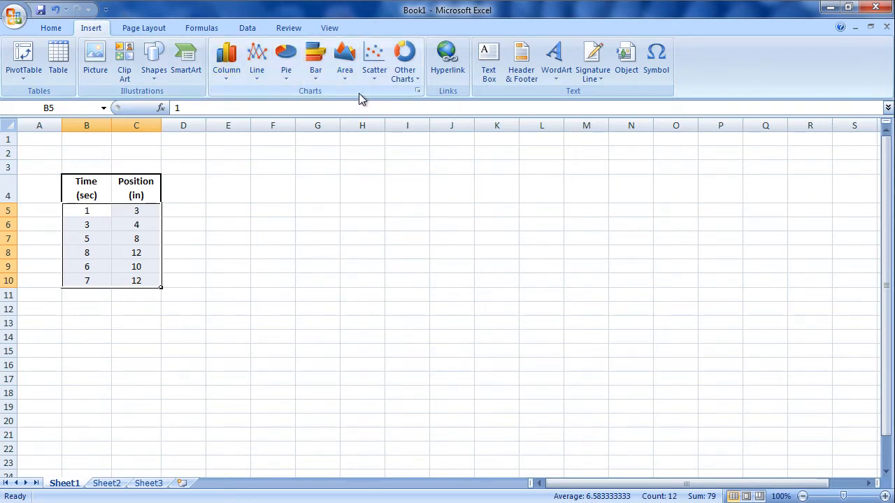
{"action": "left_click", "coordinate": [374, 66]}
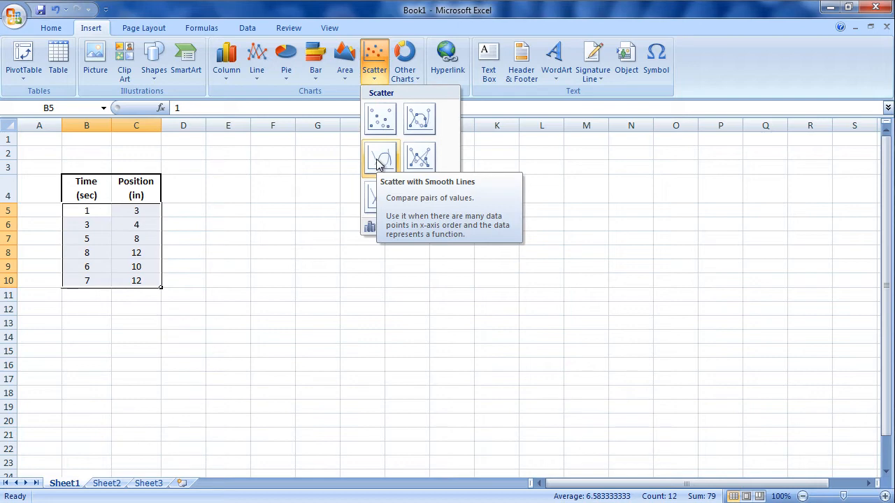
{"action": "left_click", "coordinate": [382, 117]}
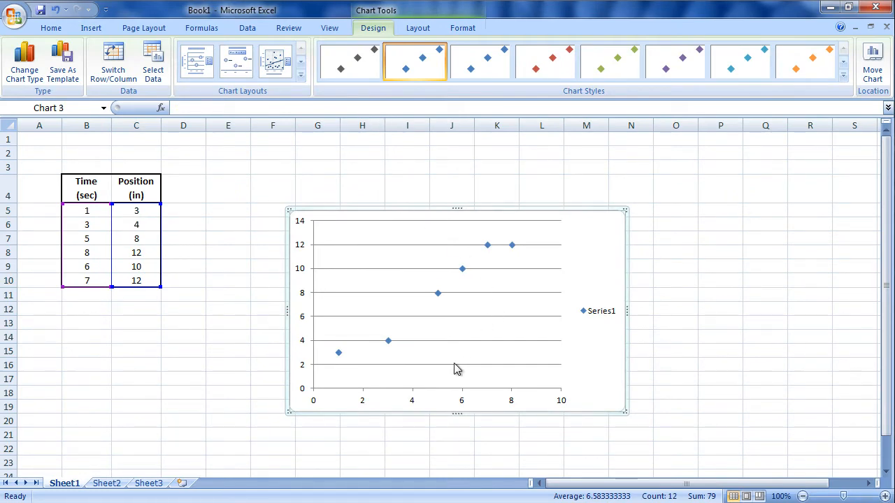
Move the scatter chart up to start near cell F1 and enlarge it to reach about column O, row 22
{"action": "left_click", "coordinate": [88, 212]}
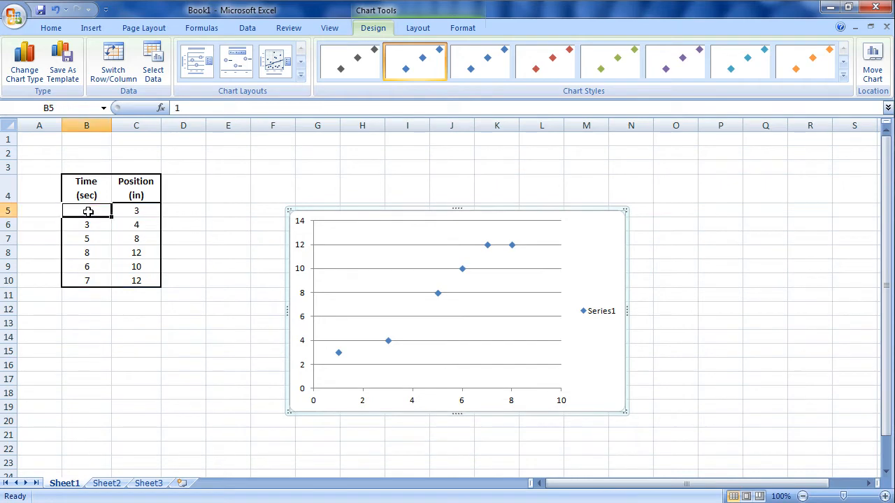
{"action": "left_click", "coordinate": [126, 212]}
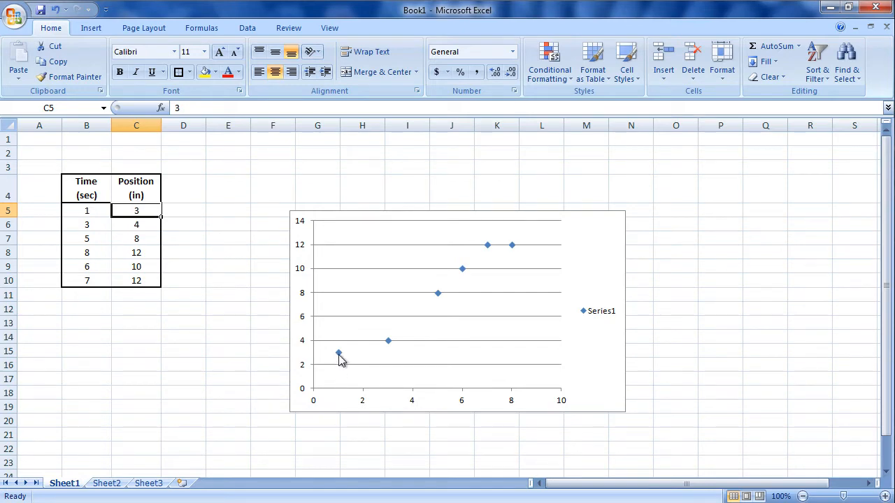
{"action": "left_click_drag", "start_coordinate": [575, 276], "coordinate": [547, 226]}
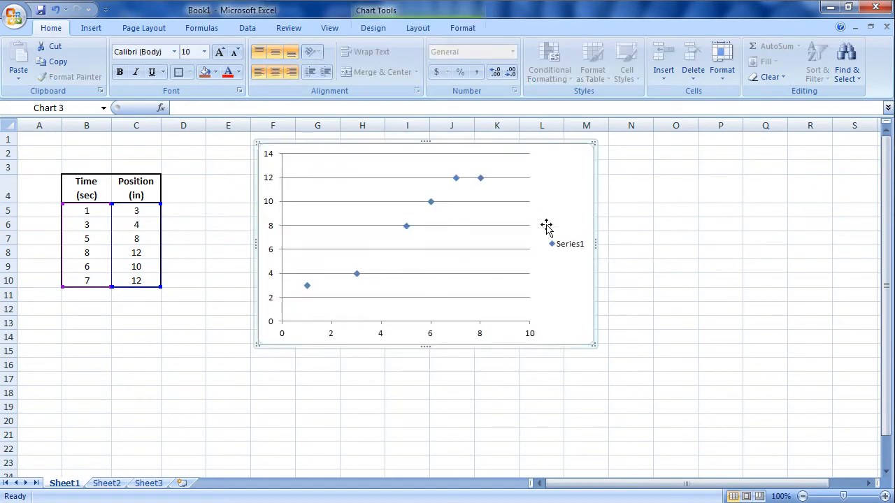
{"action": "left_click_drag", "start_coordinate": [594, 344], "coordinate": [710, 458]}
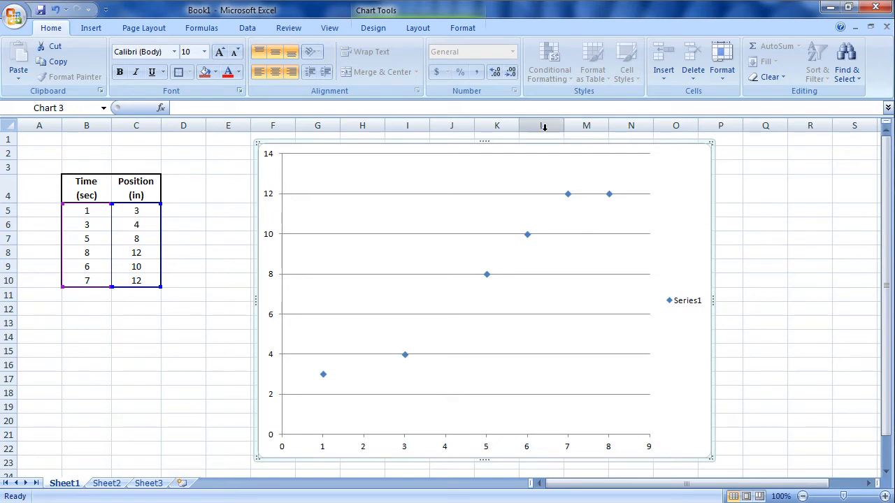
Add a linear trendline to the chart's data series through the detailed trendline options
{"action": "left_click", "coordinate": [412, 32]}
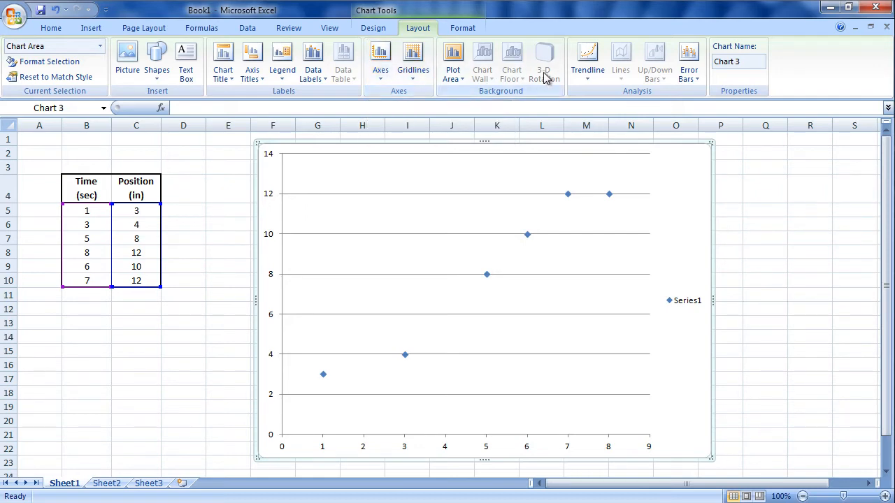
{"action": "left_click", "coordinate": [591, 62]}
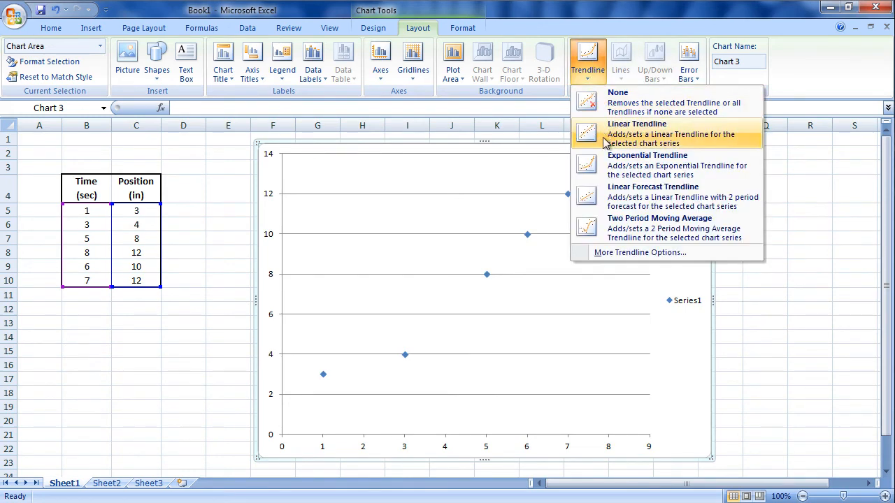
{"action": "left_click", "coordinate": [638, 253]}
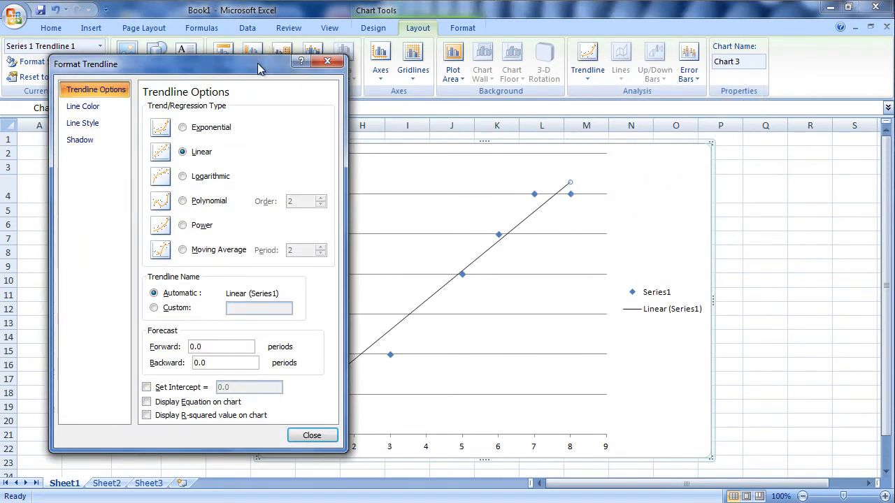
Try exponential, logarithmic and polynomial fits, varying the polynomial order between 2 and 6, and return the trendline to Linear
{"action": "left_click", "coordinate": [183, 128]}
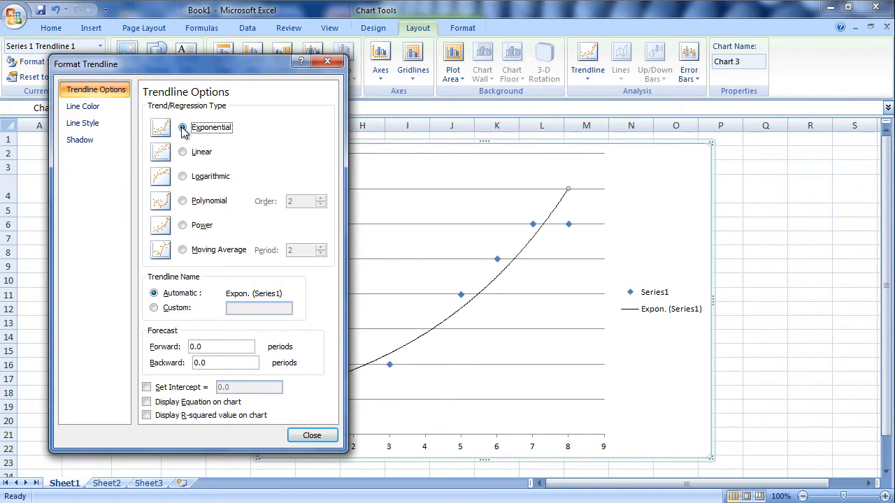
{"action": "left_click", "coordinate": [182, 176]}
{"action": "left_click", "coordinate": [182, 201]}
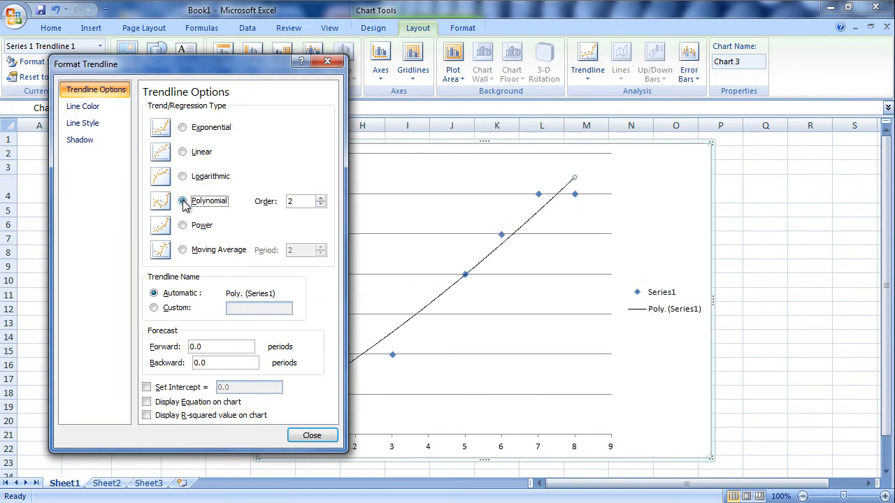
{"action": "left_click", "coordinate": [321, 198]}
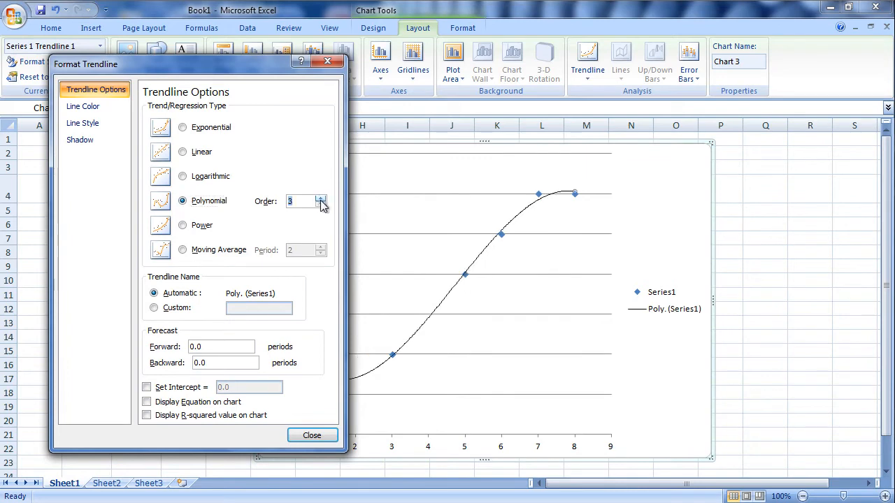
{"action": "left_click", "coordinate": [321, 199]}
{"action": "left_click", "coordinate": [321, 198]}
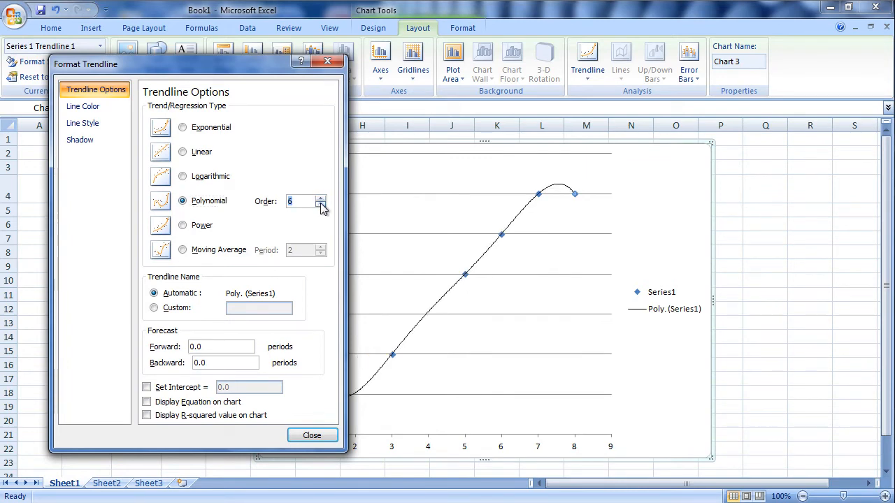
{"action": "left_click", "coordinate": [321, 206]}
{"action": "left_click", "coordinate": [321, 206]}
{"action": "left_click", "coordinate": [321, 206]}
{"action": "left_click", "coordinate": [321, 205]}
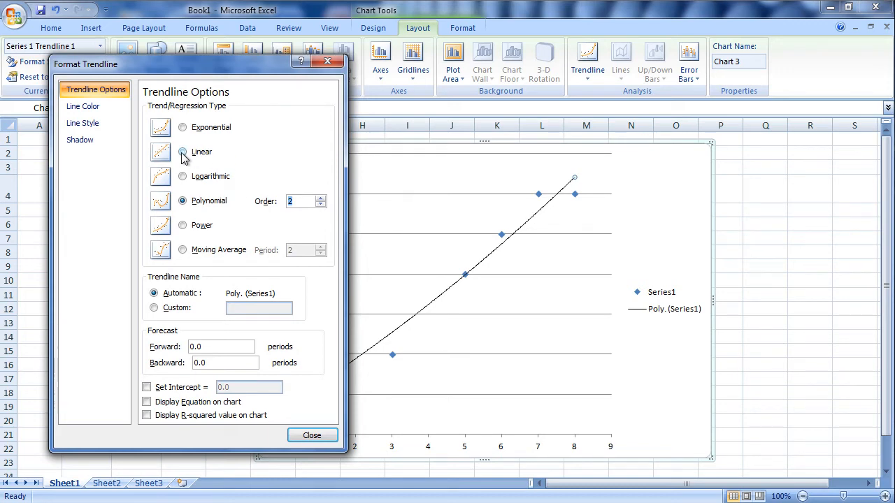
{"action": "left_click", "coordinate": [183, 152]}
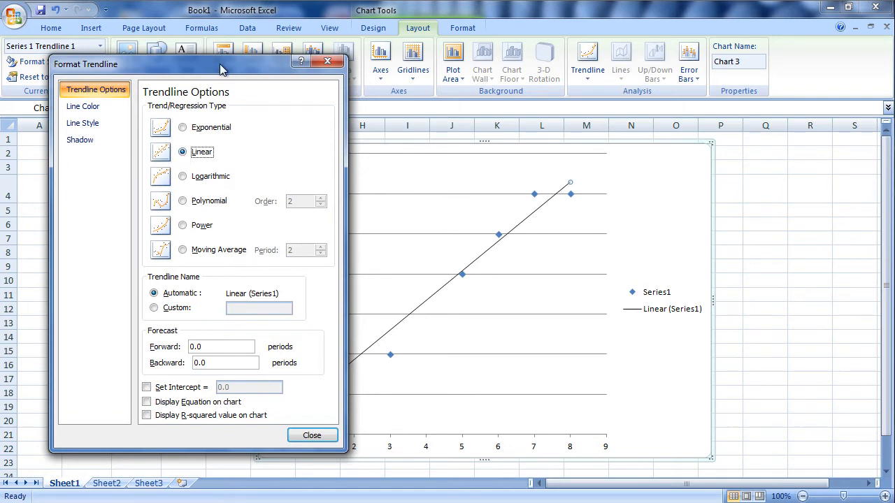
Display the linear trendline's equation on the chart and move the label above and away from the line
{"action": "left_click_drag", "start_coordinate": [219, 63], "coordinate": [169, 80]}
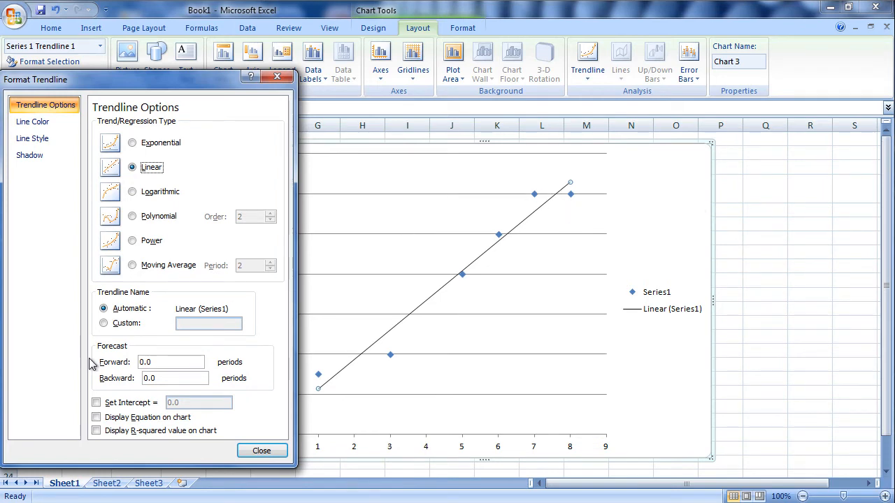
{"action": "left_click", "coordinate": [97, 418]}
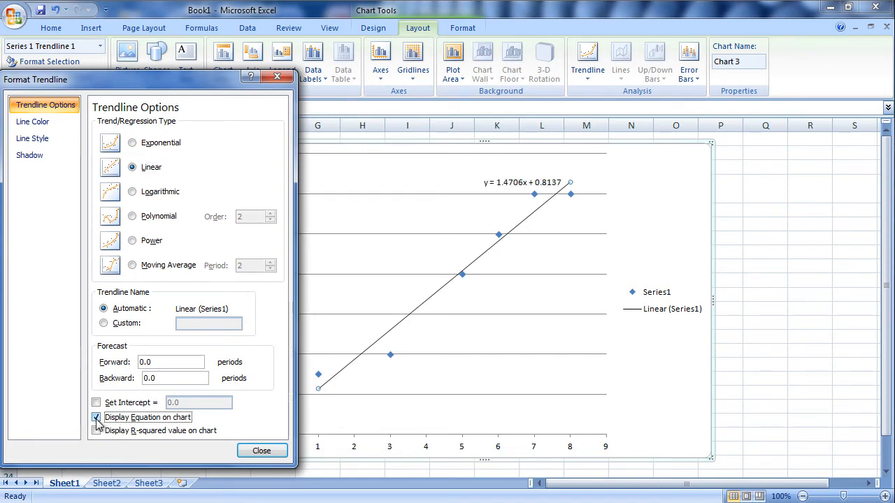
{"action": "left_click_drag", "start_coordinate": [525, 182], "coordinate": [482, 167]}
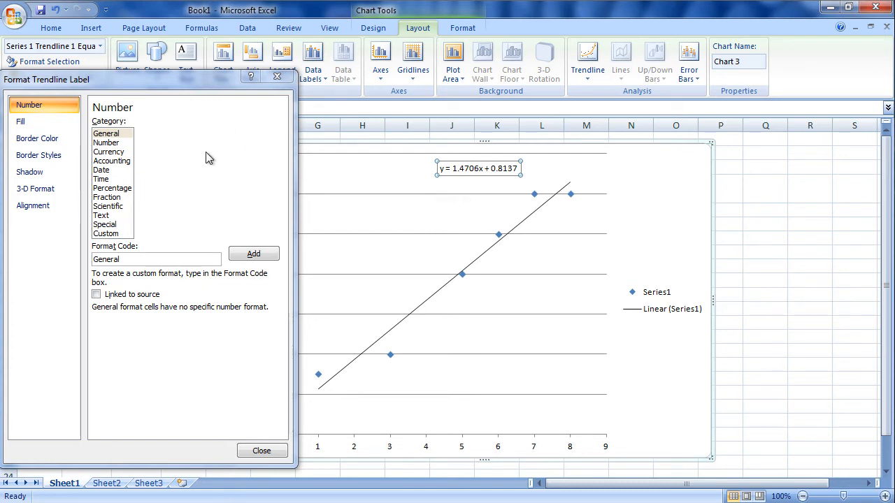
{"action": "left_click", "coordinate": [261, 451]}
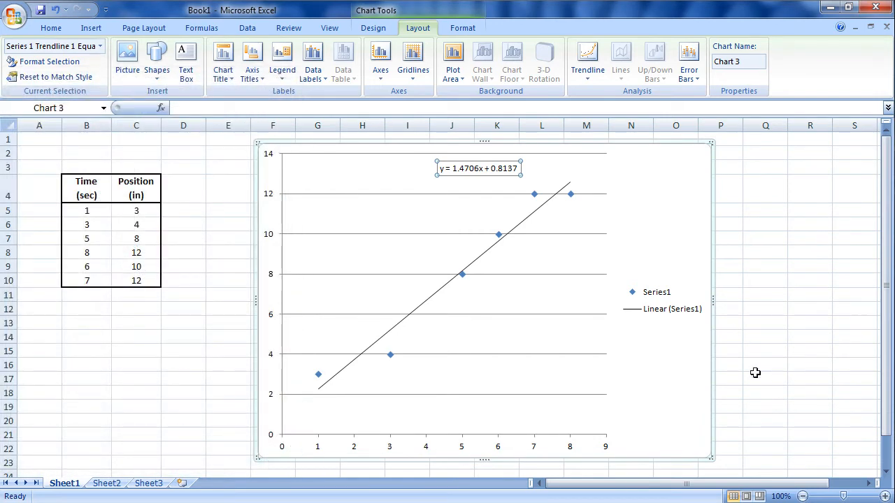
{"action": "left_click", "coordinate": [714, 374]}
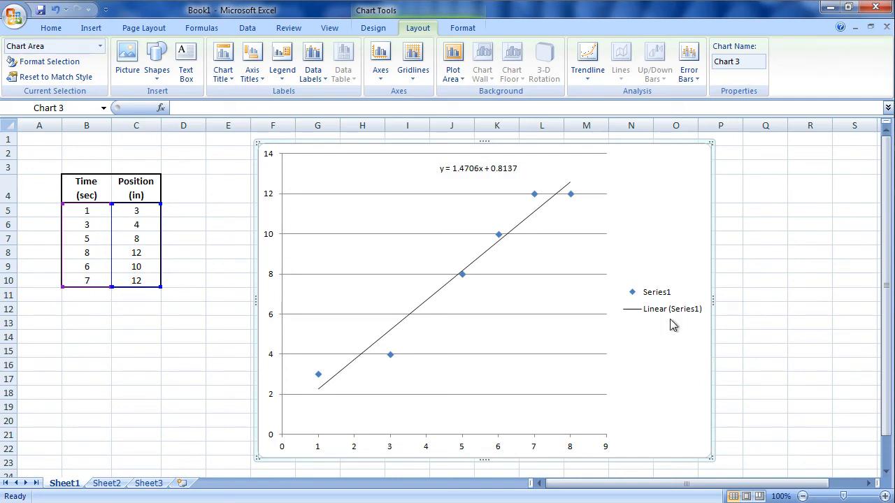
{"action": "left_click", "coordinate": [809, 271]}
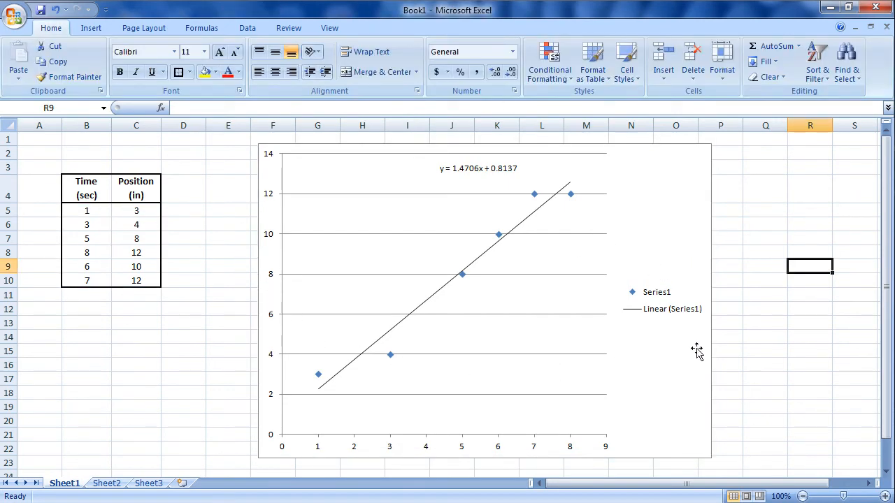
Add a second linear trendline to the series with its equation displayed on the chart
{"action": "left_click", "coordinate": [660, 217]}
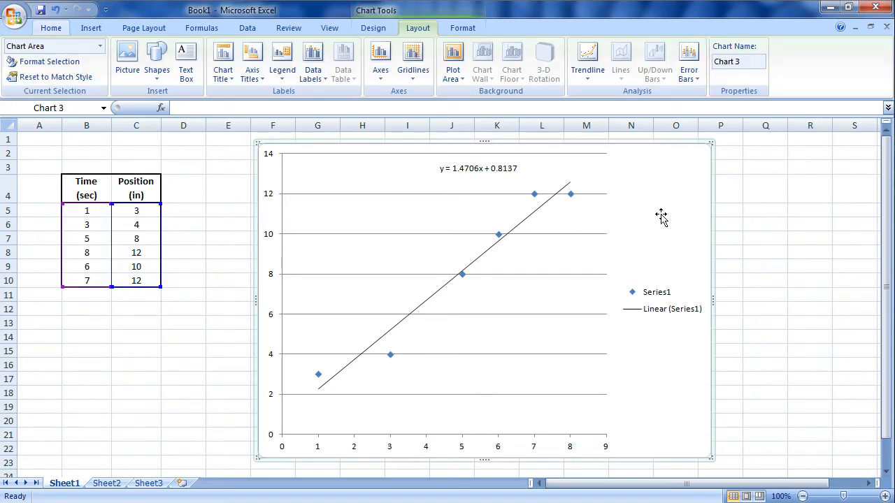
{"action": "left_click", "coordinate": [592, 79]}
{"action": "left_click", "coordinate": [646, 254]}
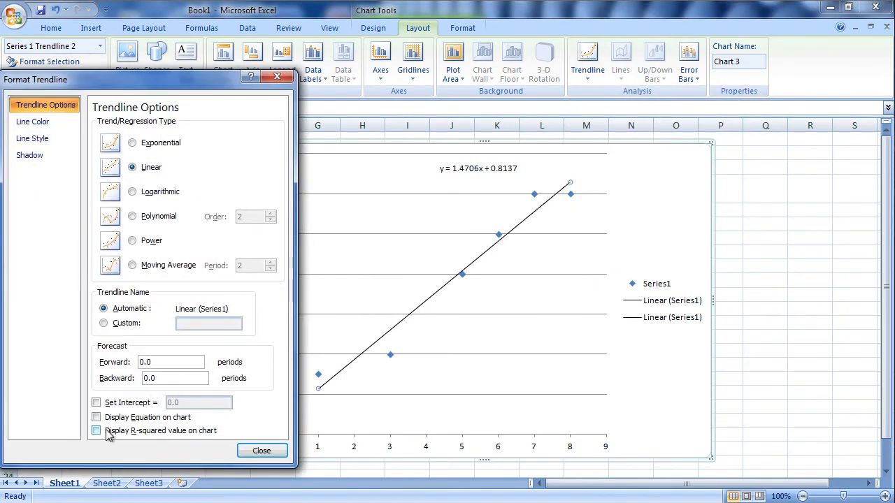
{"action": "left_click", "coordinate": [97, 418]}
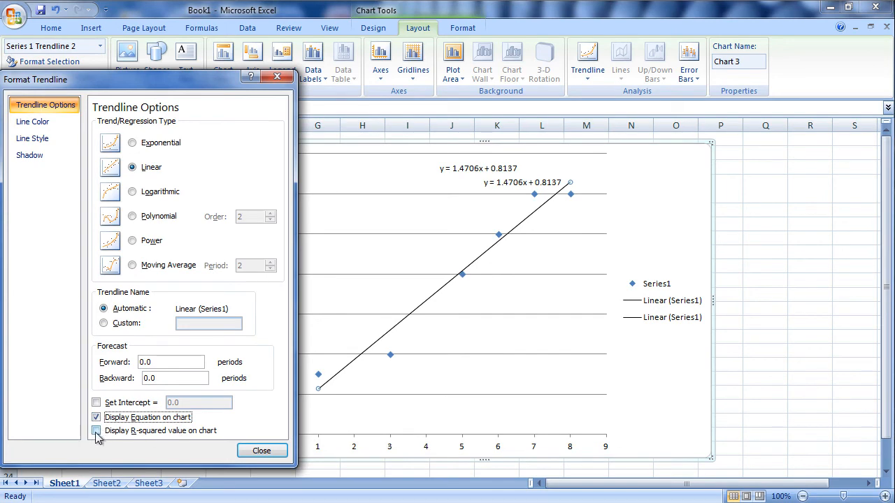
Delete the equation label and both linear trendlines from the chart, leaving only the data points
{"action": "left_click", "coordinate": [479, 170]}
{"action": "key", "text": "Delete"}
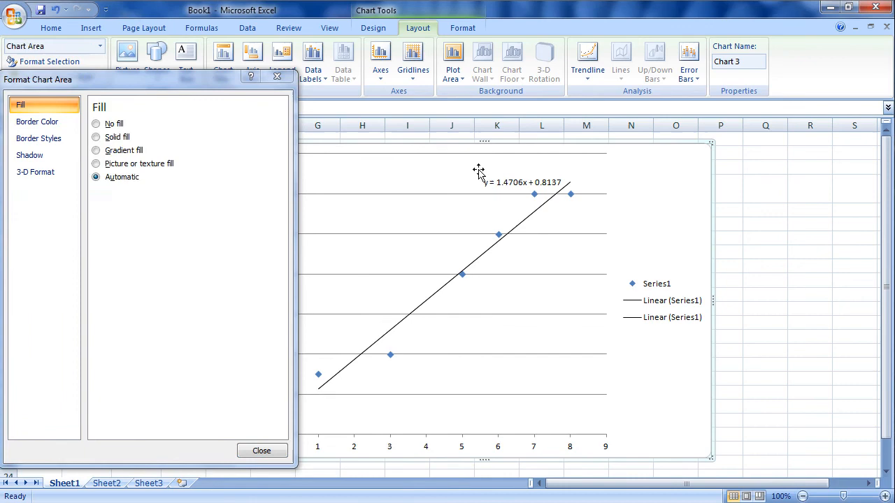
{"action": "left_click", "coordinate": [493, 253]}
{"action": "key", "text": "Delete"}
{"action": "left_click", "coordinate": [493, 253]}
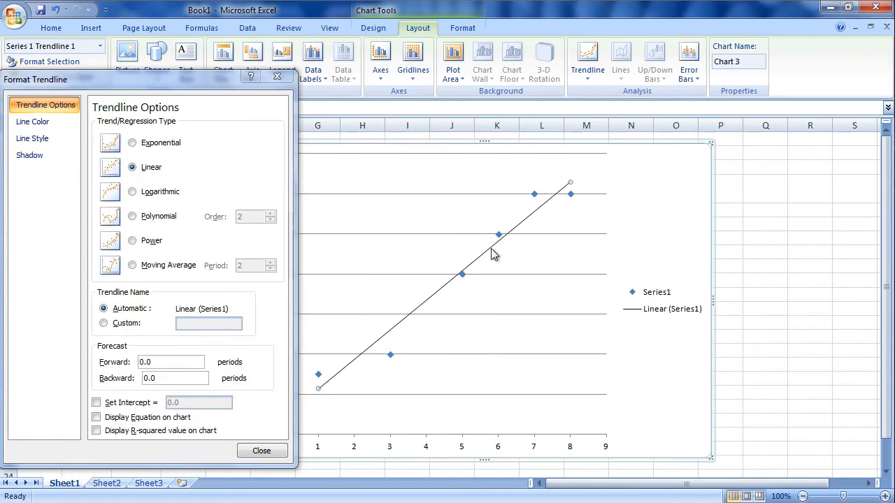
{"action": "key", "text": "Delete"}
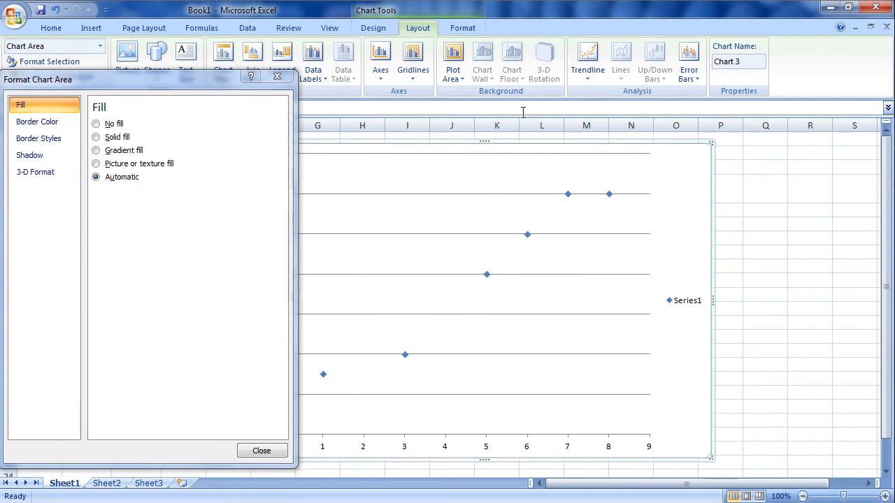
{"action": "left_click", "coordinate": [261, 452]}
Add a linear trendline to the scatter chart with both its equation and R-squared value displayed
{"action": "left_click", "coordinate": [587, 60]}
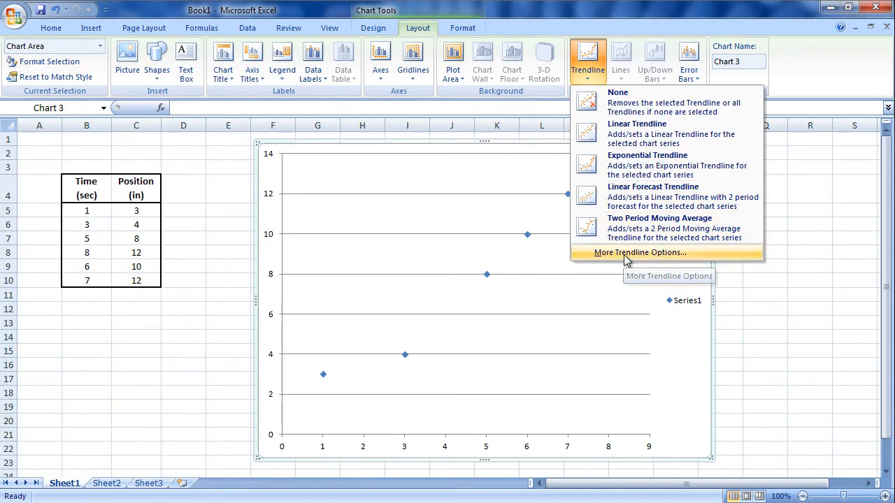
{"action": "left_click", "coordinate": [623, 256]}
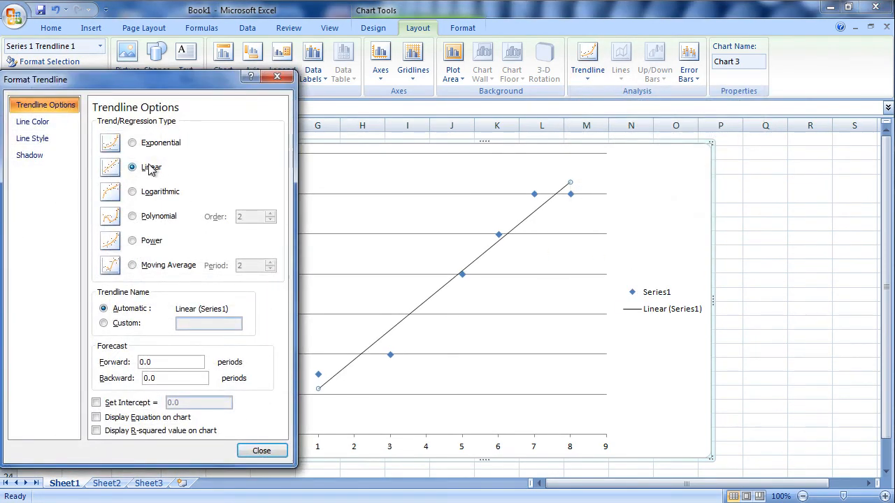
{"action": "left_click", "coordinate": [97, 418]}
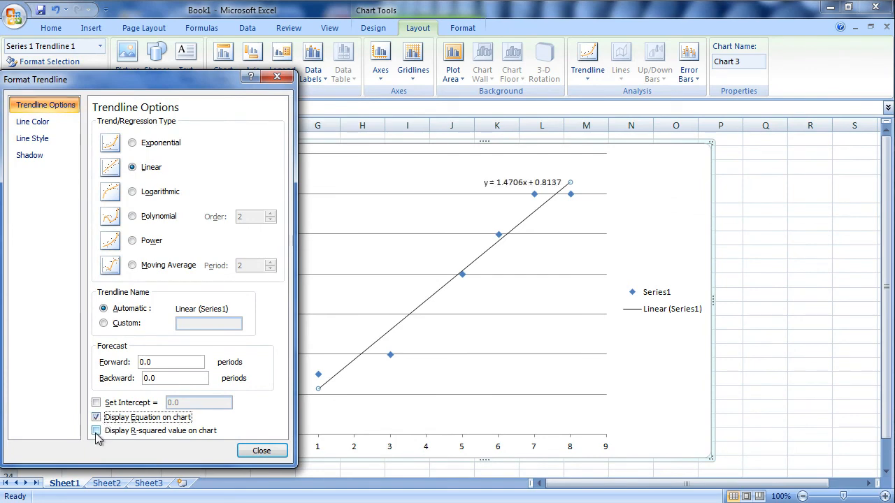
{"action": "left_click", "coordinate": [97, 432]}
Move the equation and R-squared label slightly away from the data points and finish formatting the trendline
{"action": "left_click", "coordinate": [546, 178]}
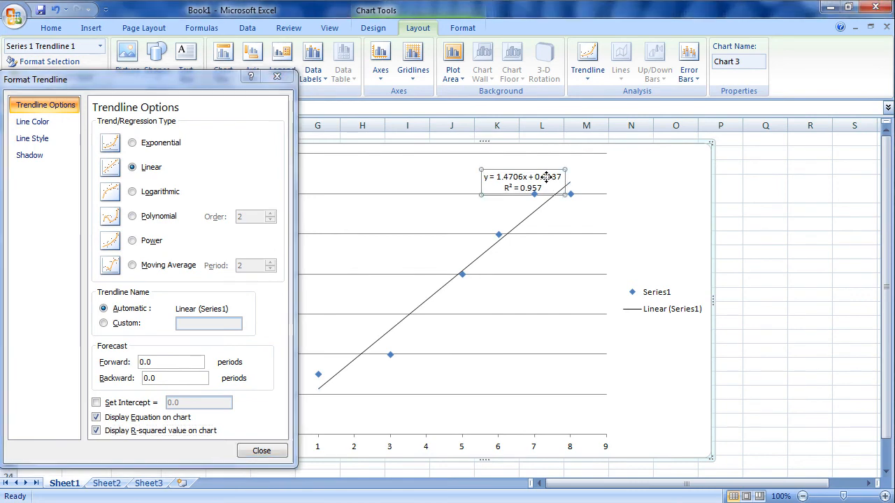
{"action": "left_click_drag", "start_coordinate": [546, 177], "coordinate": [519, 173]}
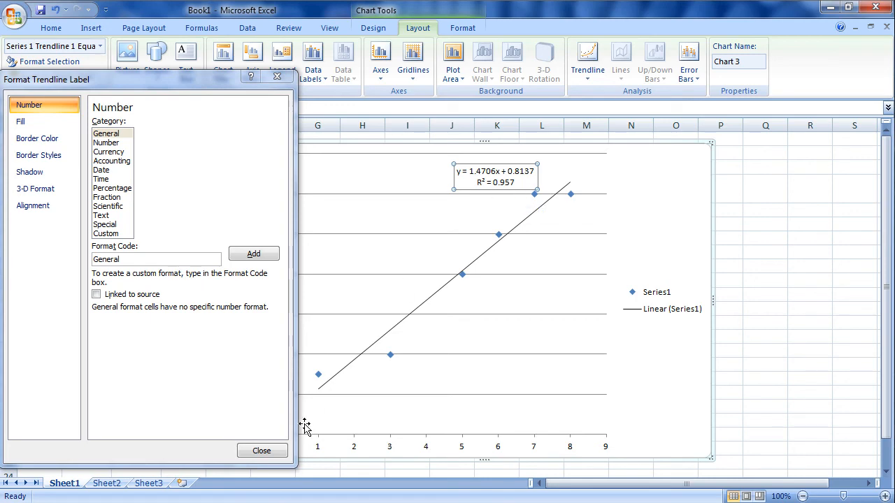
{"action": "left_click", "coordinate": [262, 451]}
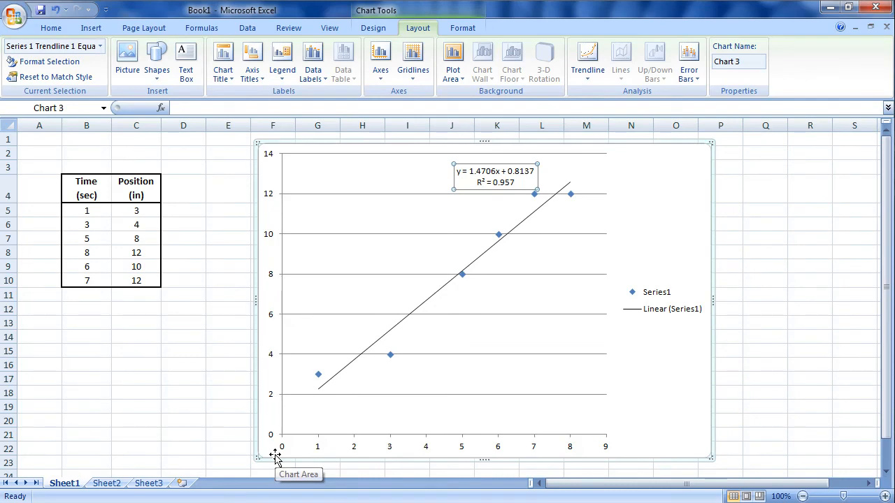
{"action": "left_click", "coordinate": [750, 405]}
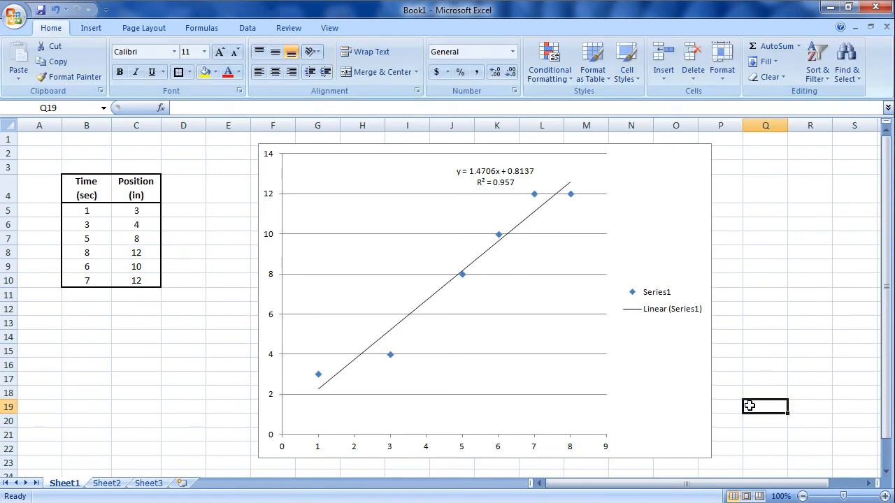